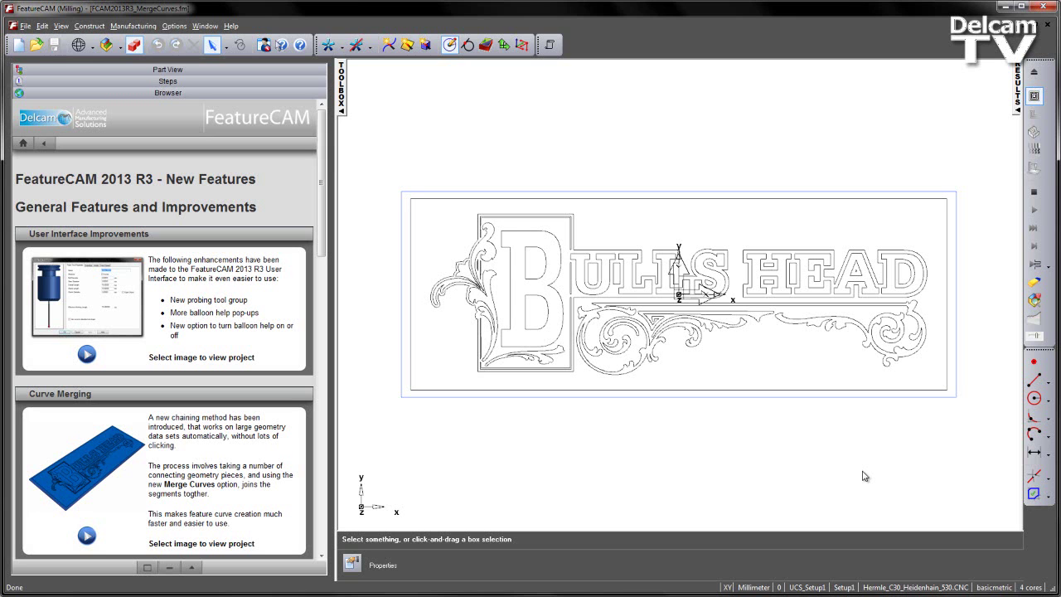
# Zoom in on the B and U letters, inspect their separate line and arc pieces, then bring up Snap Modes
pyautogui.moveTo(543, 225); pyautogui.dragTo(659, 350)
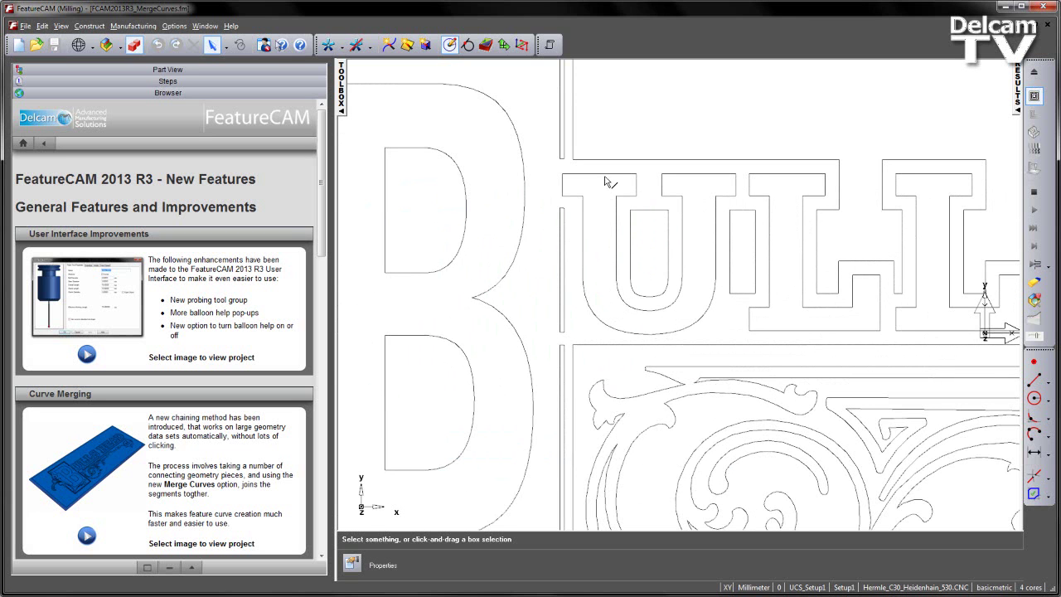
pyautogui.click(572, 197)
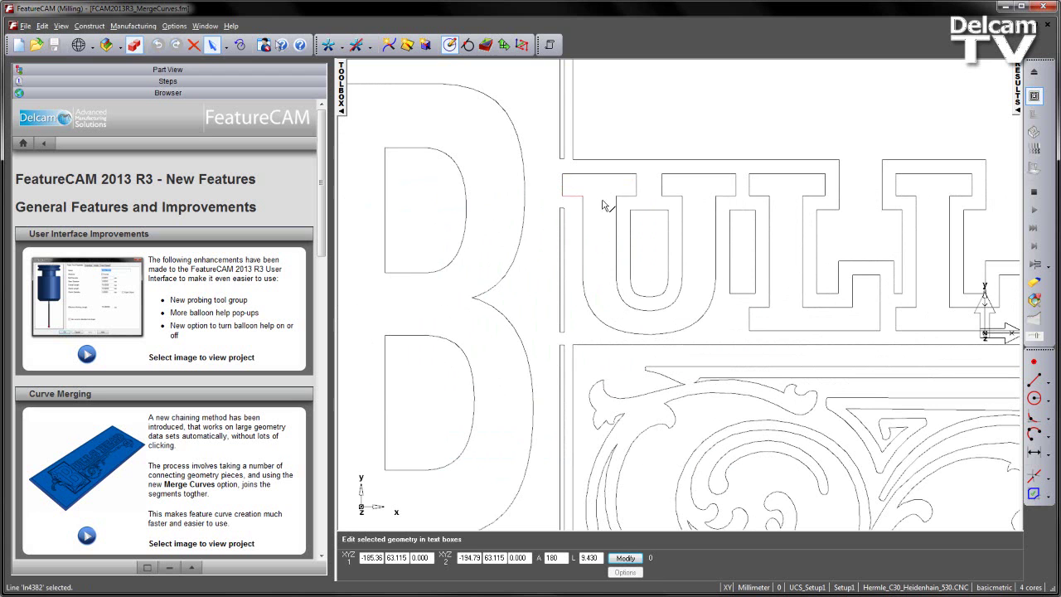
pyautogui.click(633, 198)
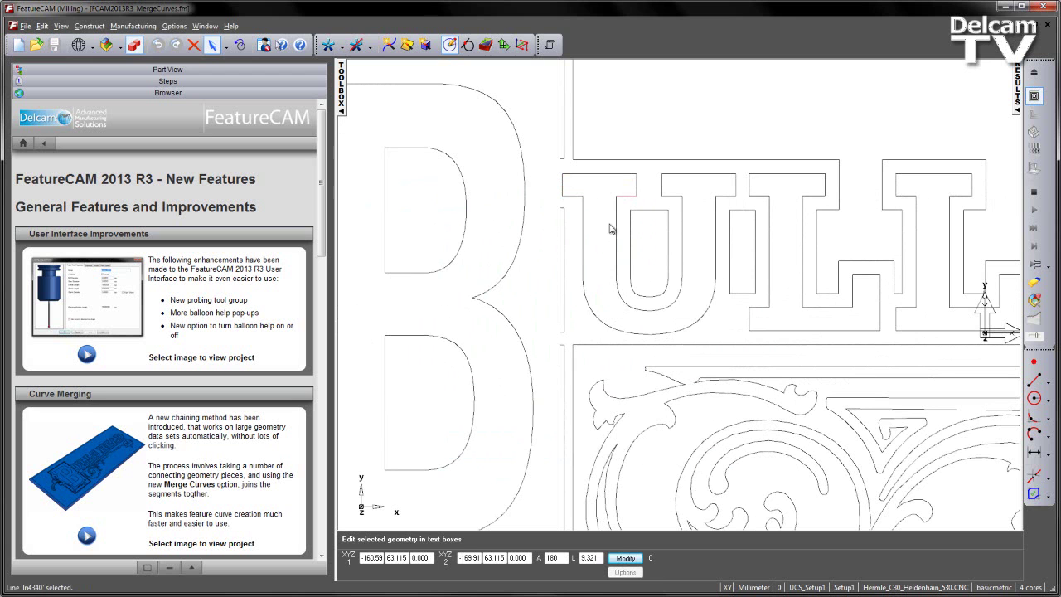
pyautogui.click(591, 310)
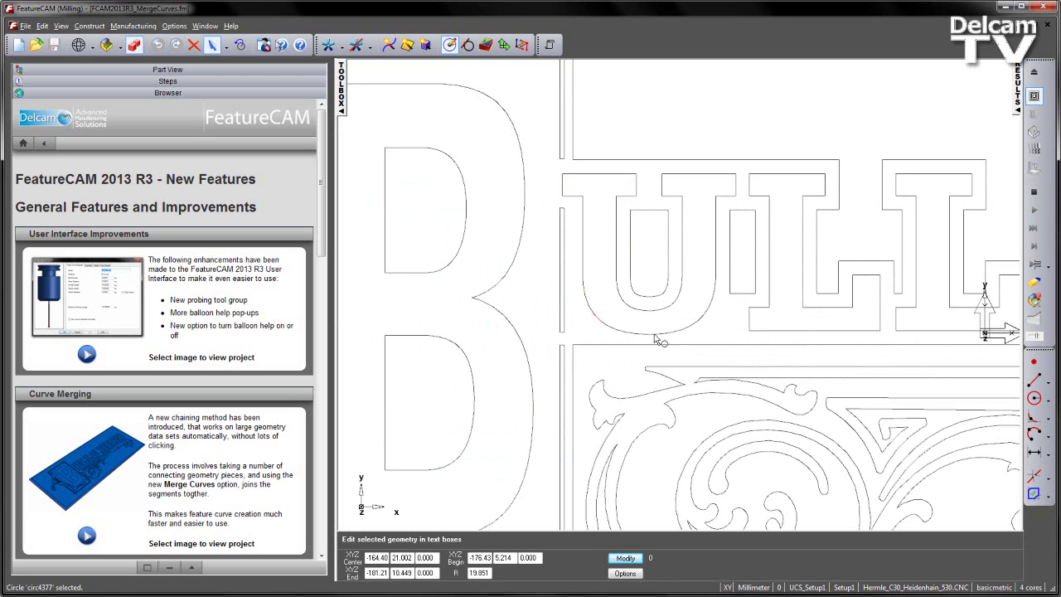
pyautogui.scroll(-5, 655, 338)
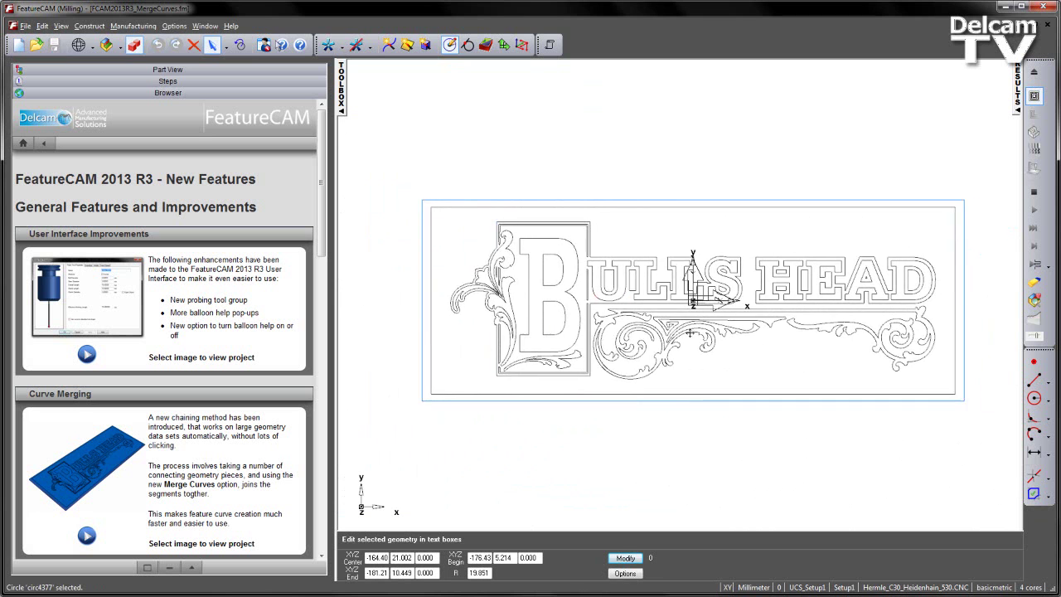
pyautogui.click(469, 48)
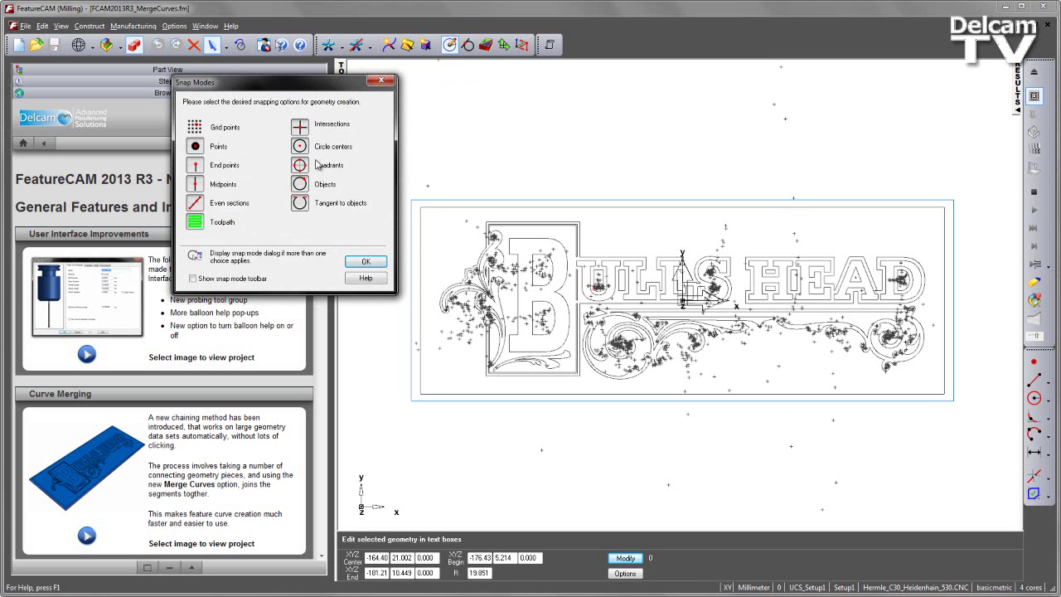
# Accept the snap settings, show the part tree, hide stock1, and tilt the view
pyautogui.click(348, 260)
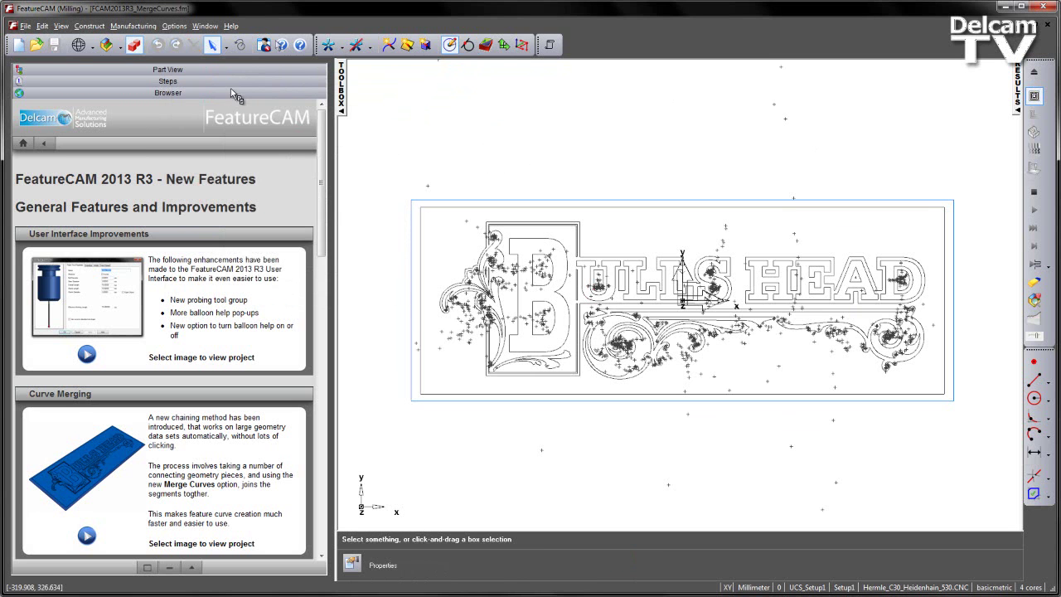
pyautogui.click(192, 71)
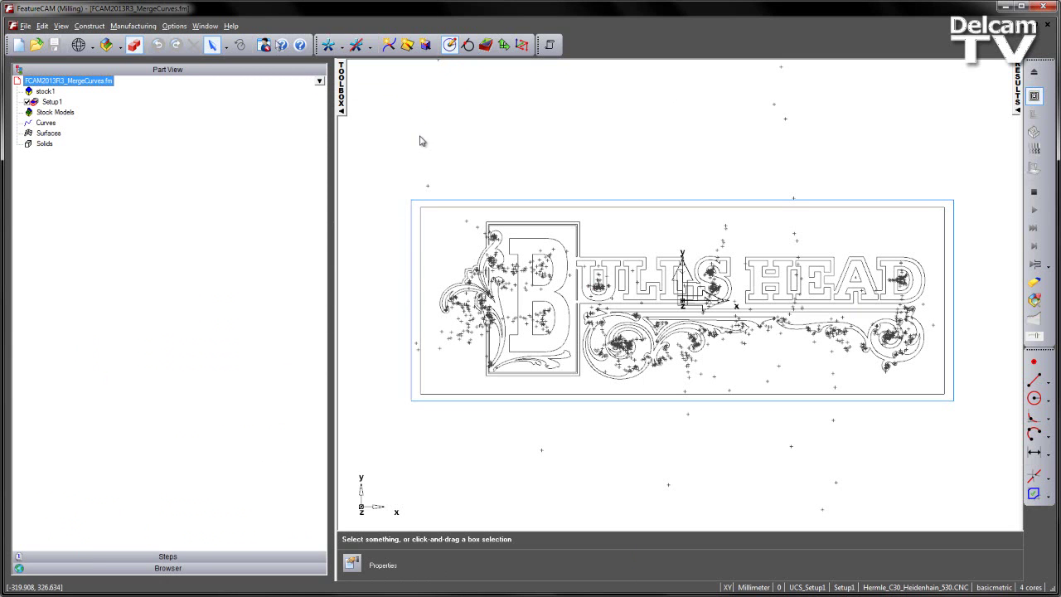
pyautogui.click(48, 92)
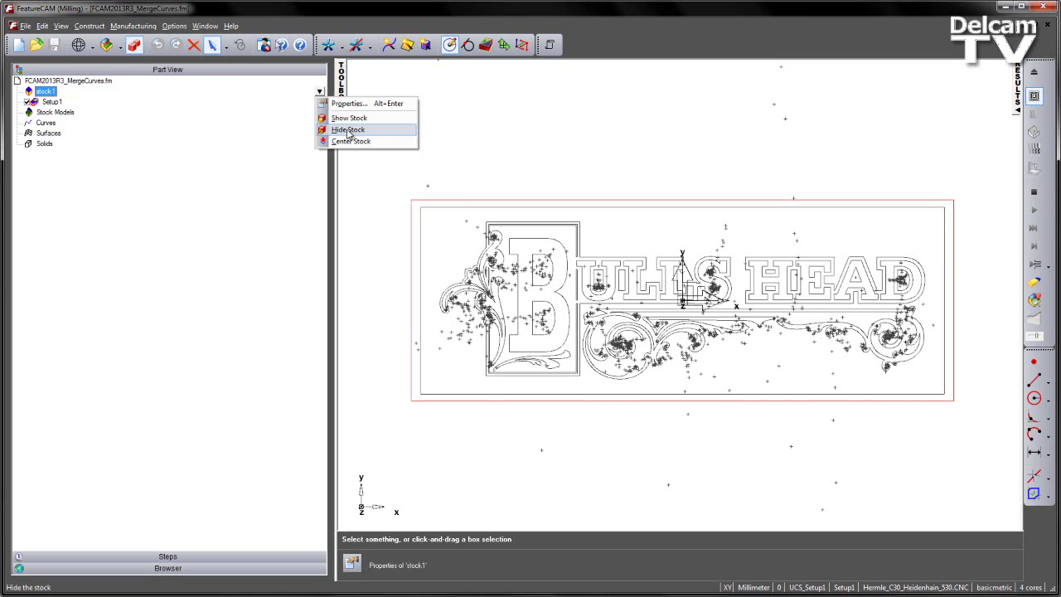
pyautogui.press('Escape')
pyautogui.moveTo(464, 248); pyautogui.dragTo(513, 191, button='middle')
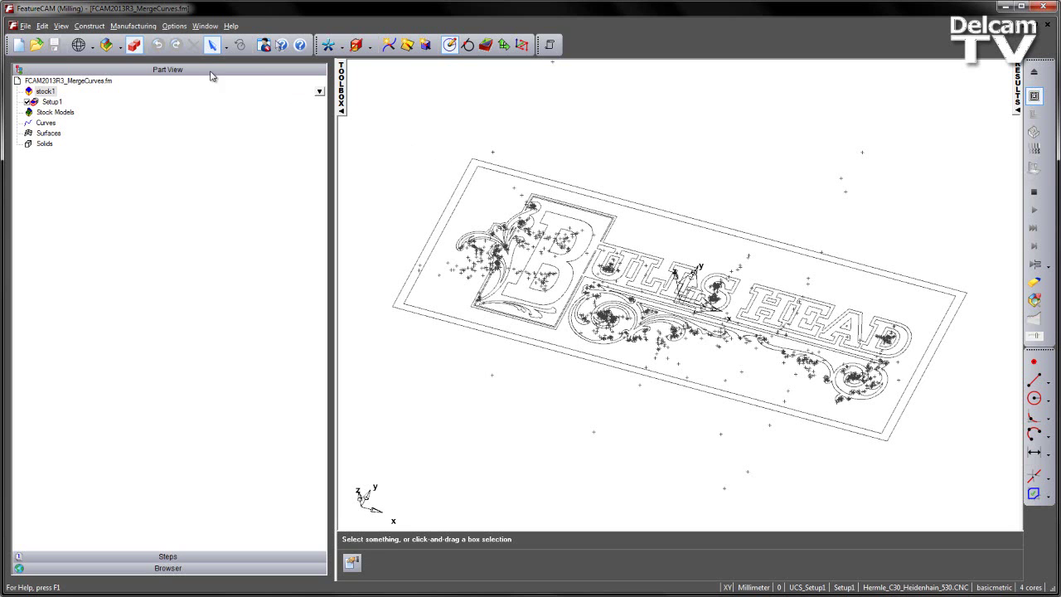
pyautogui.click(86, 28)
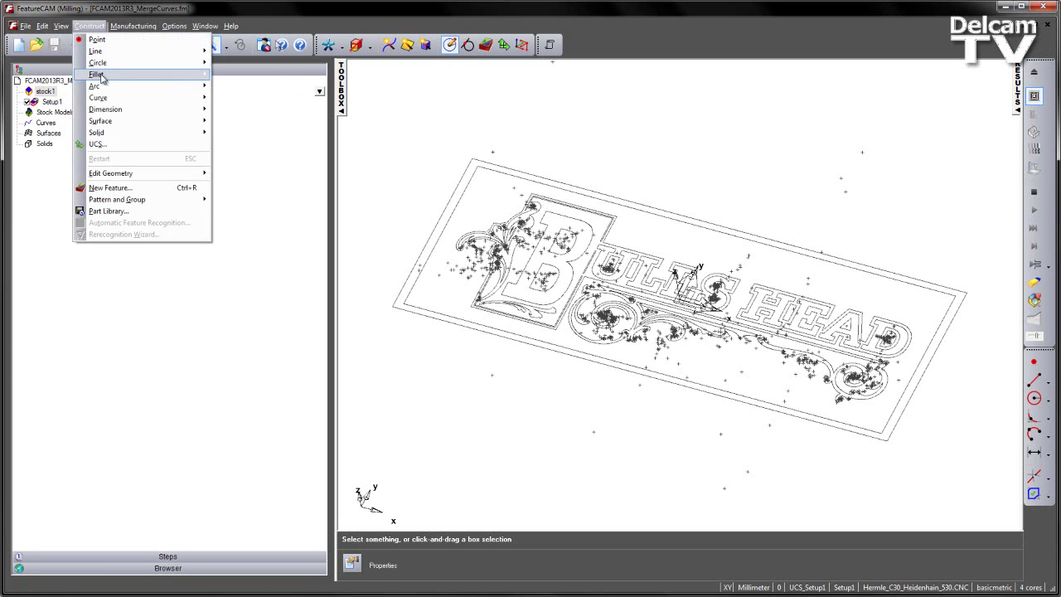
pyautogui.moveTo(170, 99)
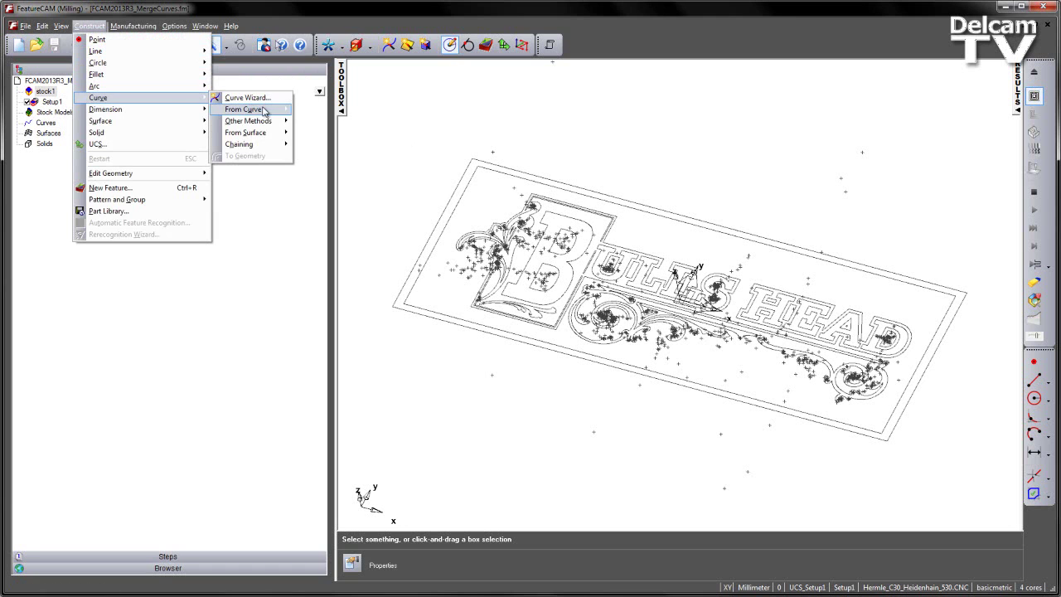
pyautogui.moveTo(248, 110)
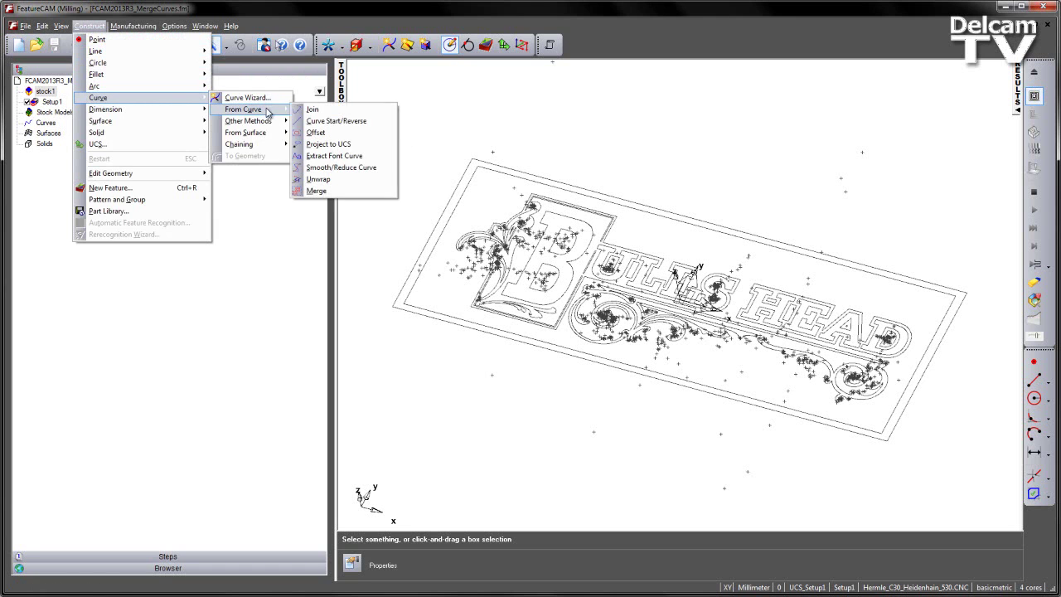
pyautogui.click(346, 195)
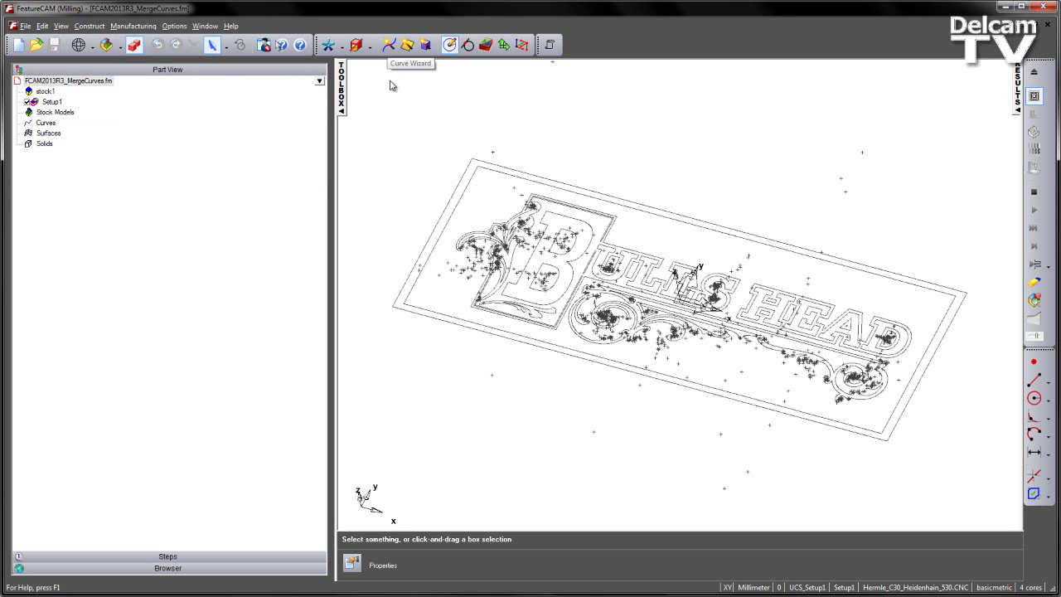
# Select all sign geometry and merge it into curve1 at 0.010 mm tolerance after previewing
pyautogui.hotkey('ctrl', 'a')
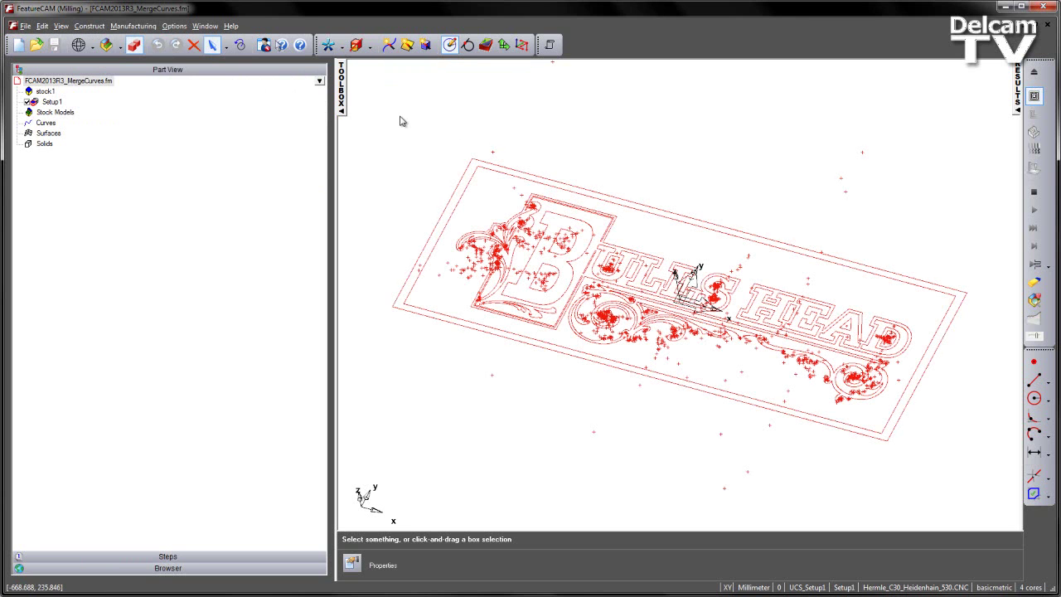
pyautogui.click(388, 45)
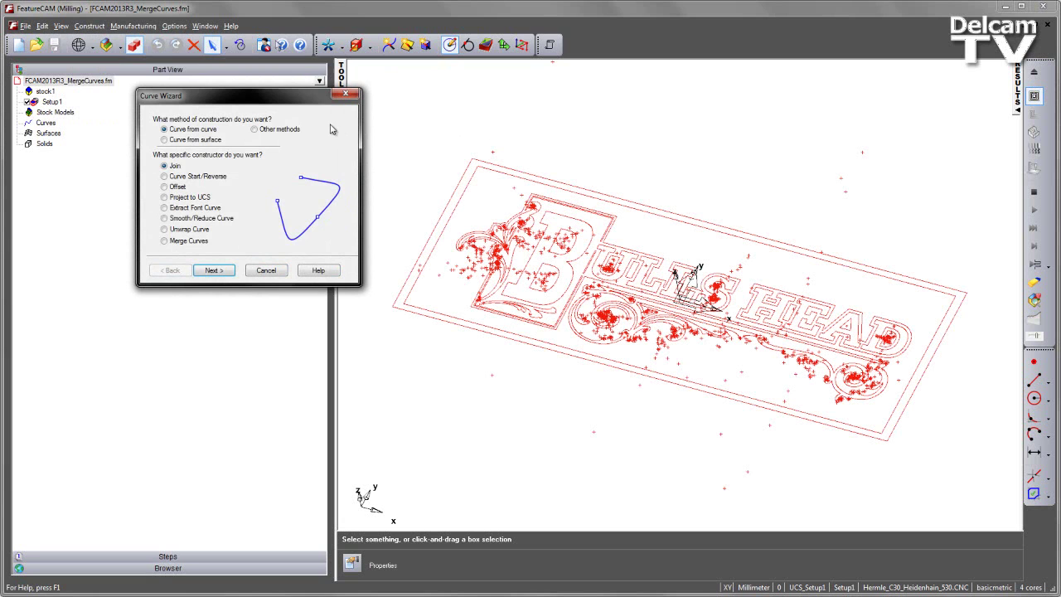
pyautogui.click(189, 240)
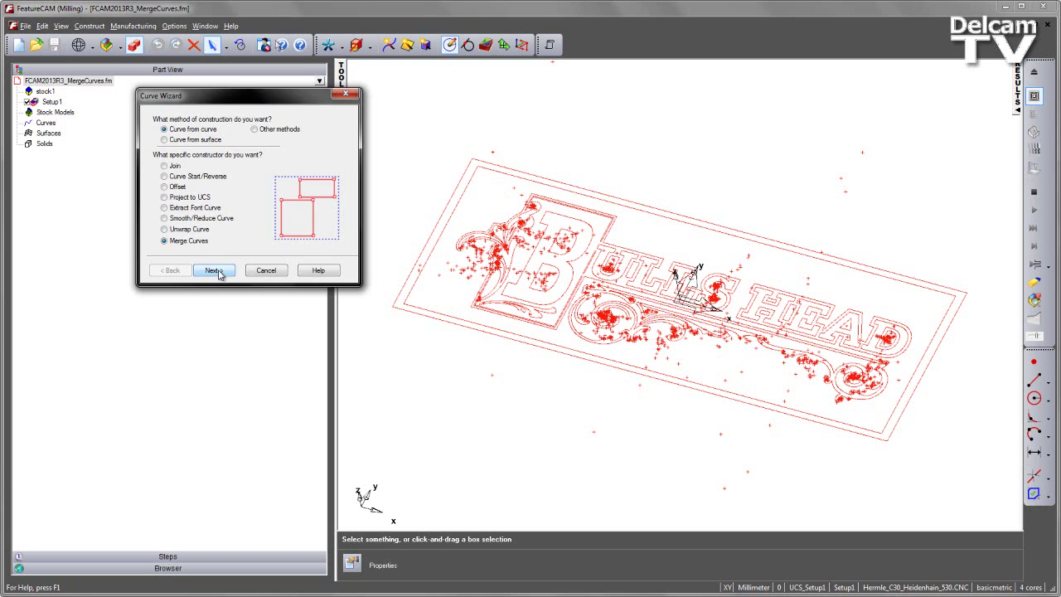
pyautogui.click(218, 271)
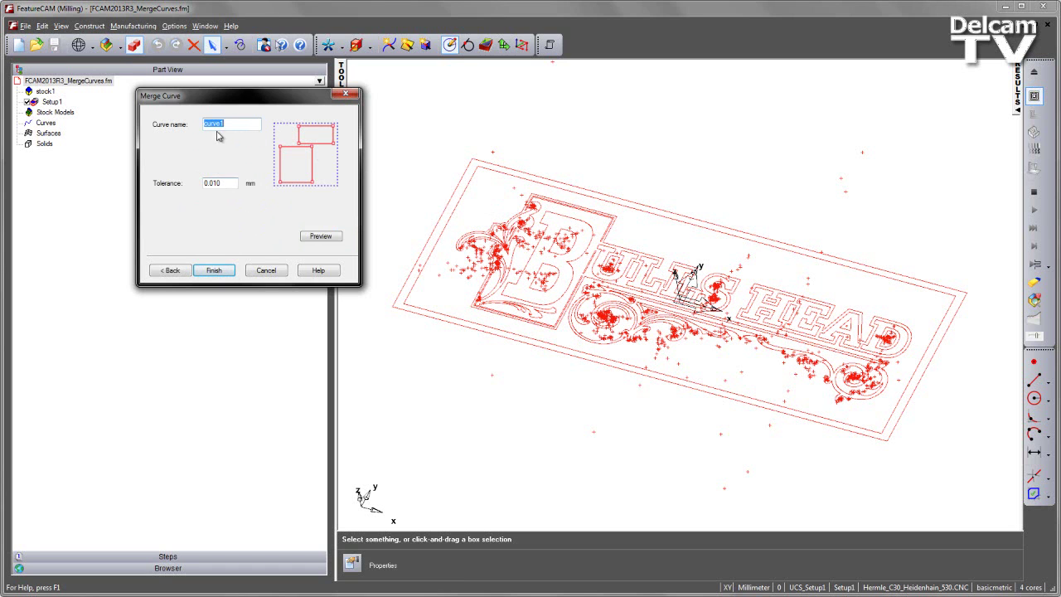
pyautogui.click(319, 238)
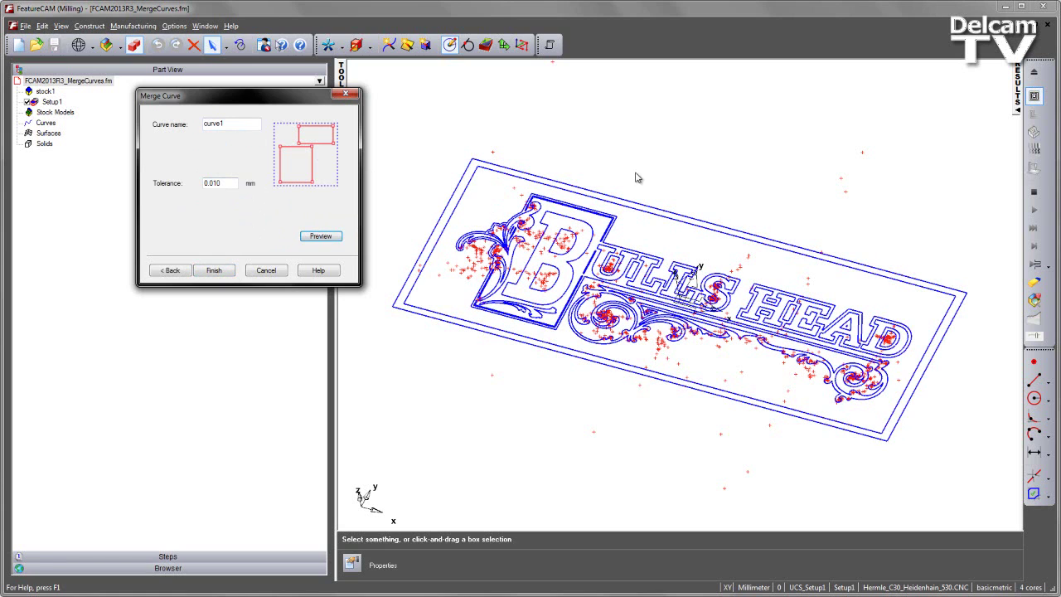
pyautogui.moveTo(636, 176); pyautogui.dragTo(532, 226, button='middle')
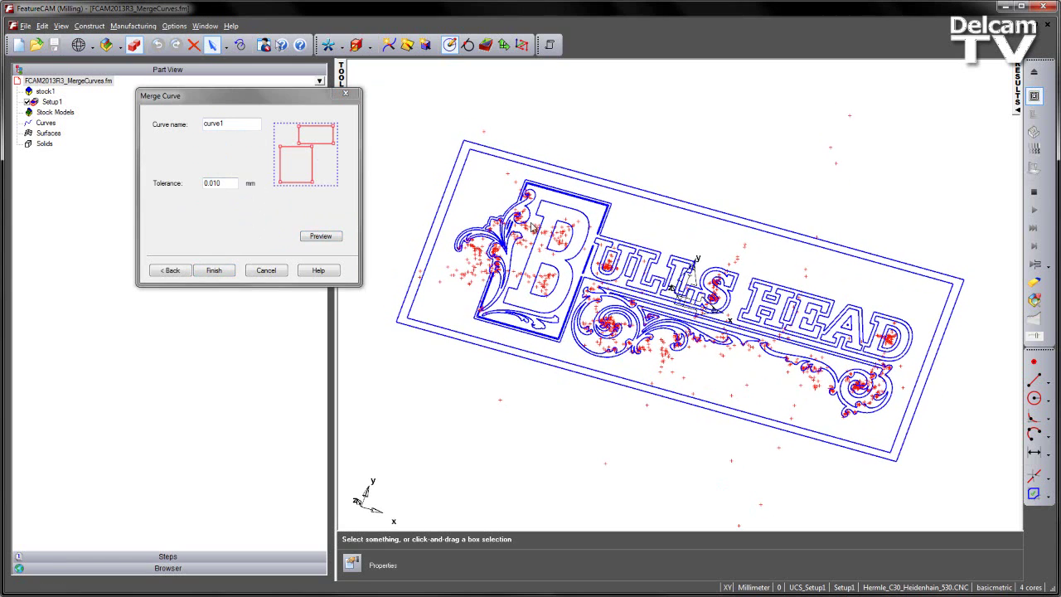
pyautogui.click(215, 271)
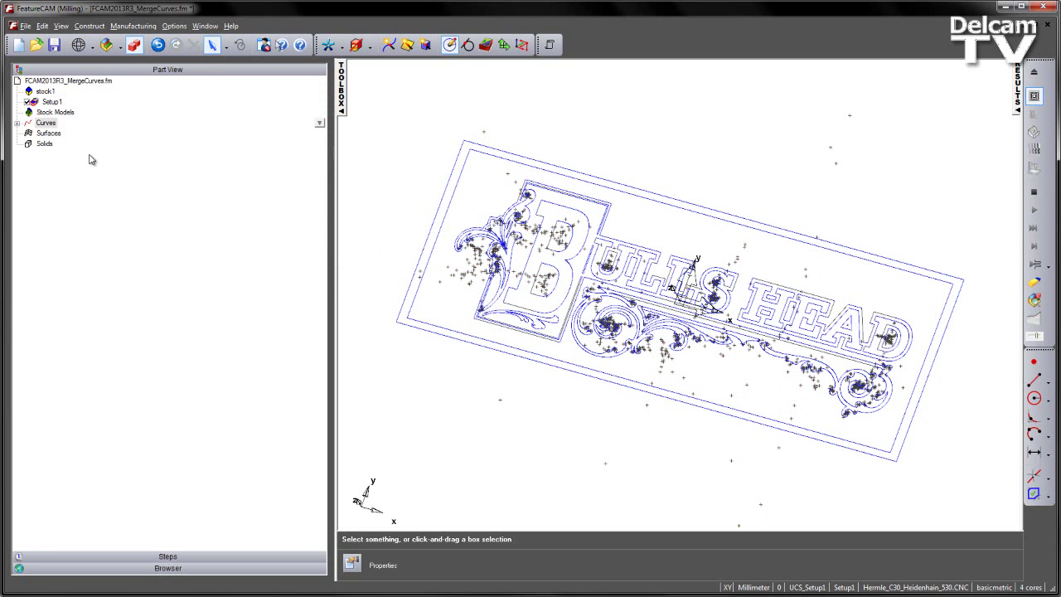
# Expand Curves to review curve1 through curve1_40, then bring up the Hide drop-down options
pyautogui.click(17, 123)
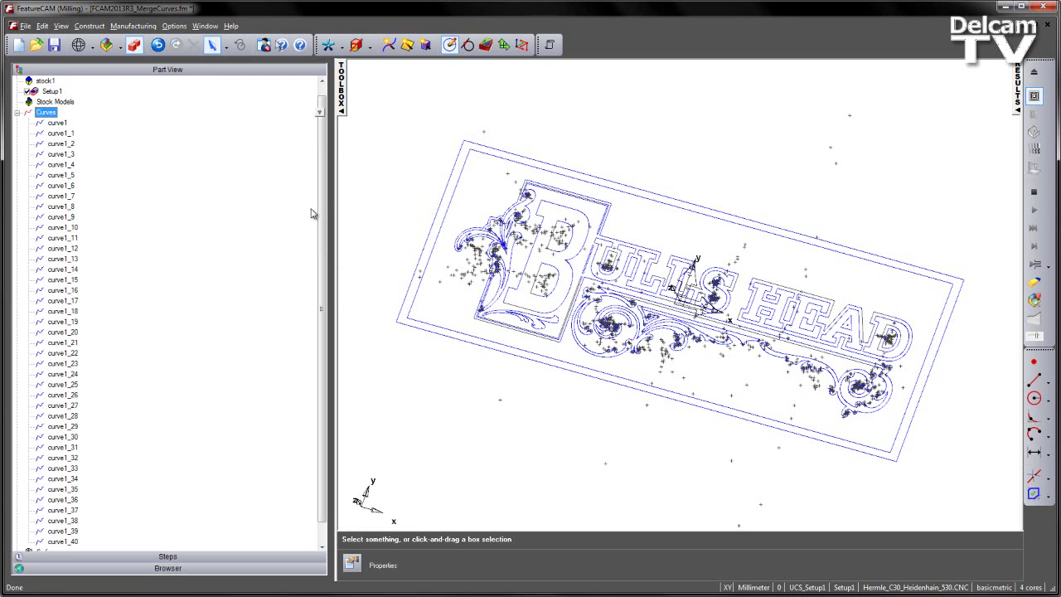
pyautogui.scroll(-1, 318, 215)
pyautogui.scroll(1, 320, 220)
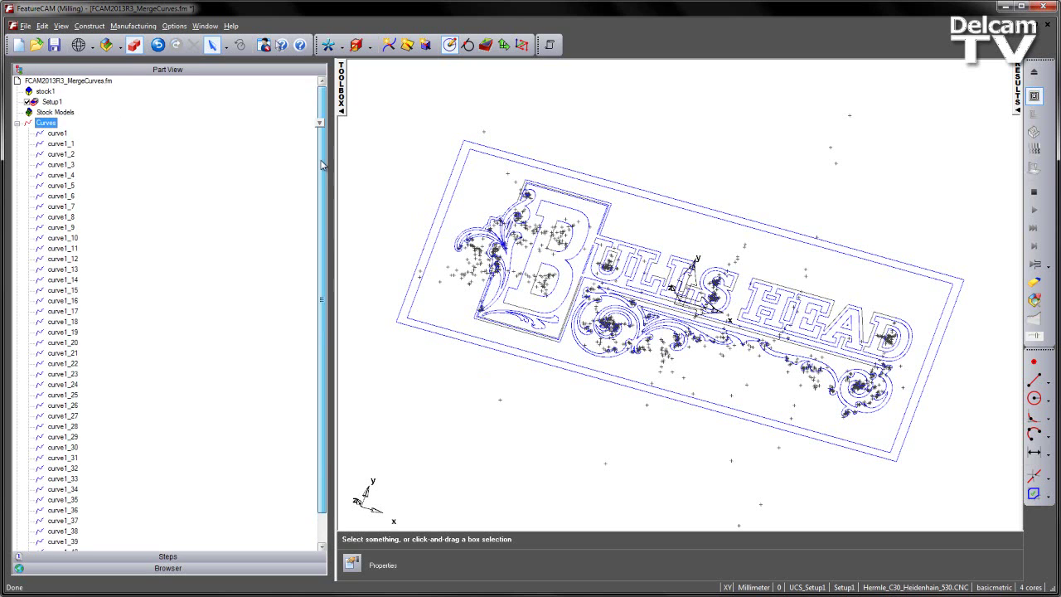
pyautogui.click(422, 126)
pyautogui.click(370, 45)
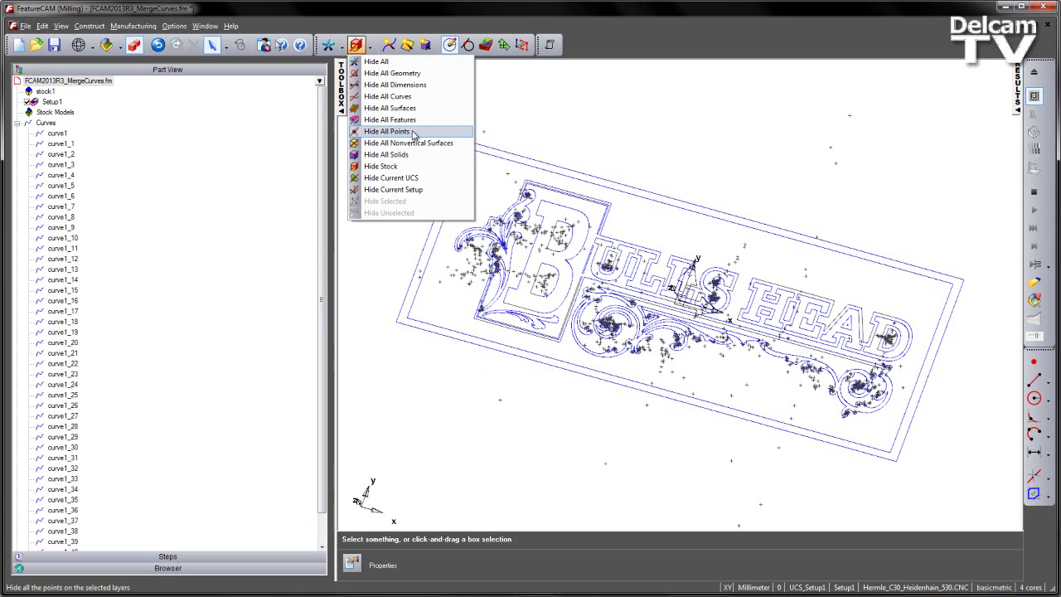
# Hide all geometry and start a new feature from every curve except the outer border
pyautogui.click(419, 74)
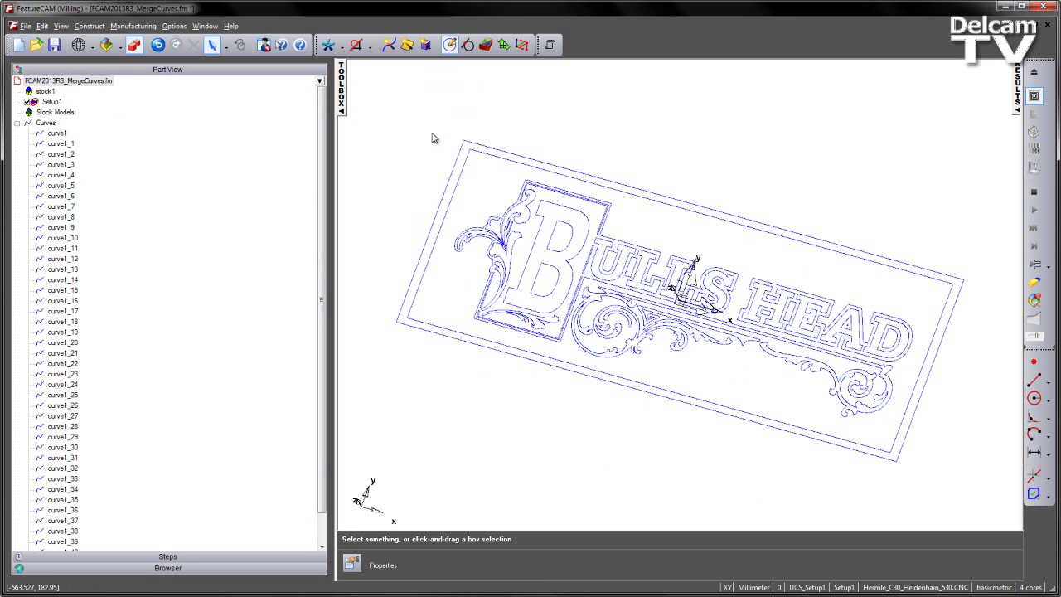
pyautogui.hotkey('ctrl', 'a')
pyautogui.click(505, 155)
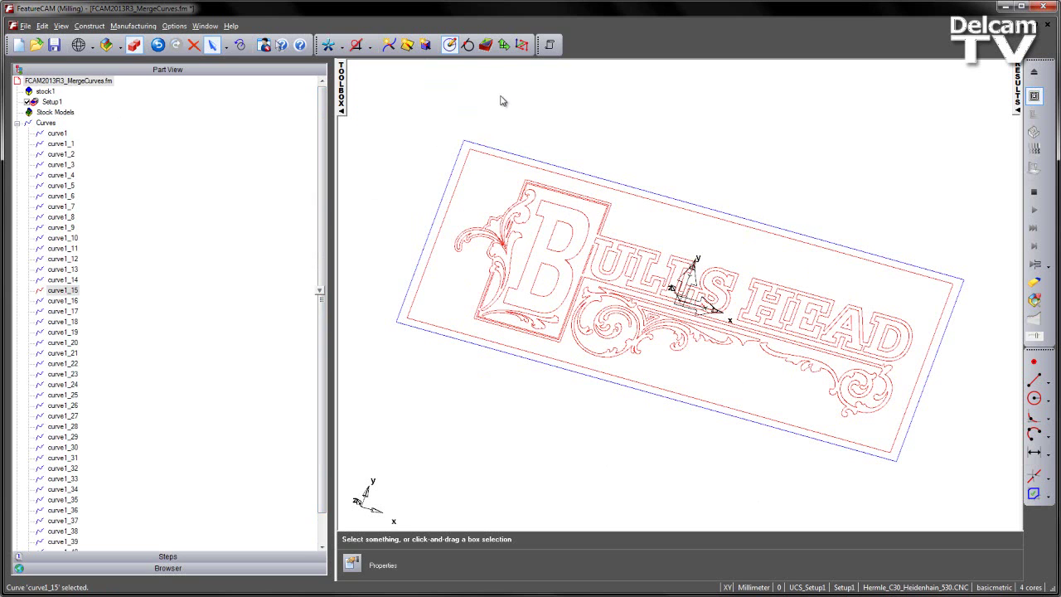
pyautogui.click(484, 45)
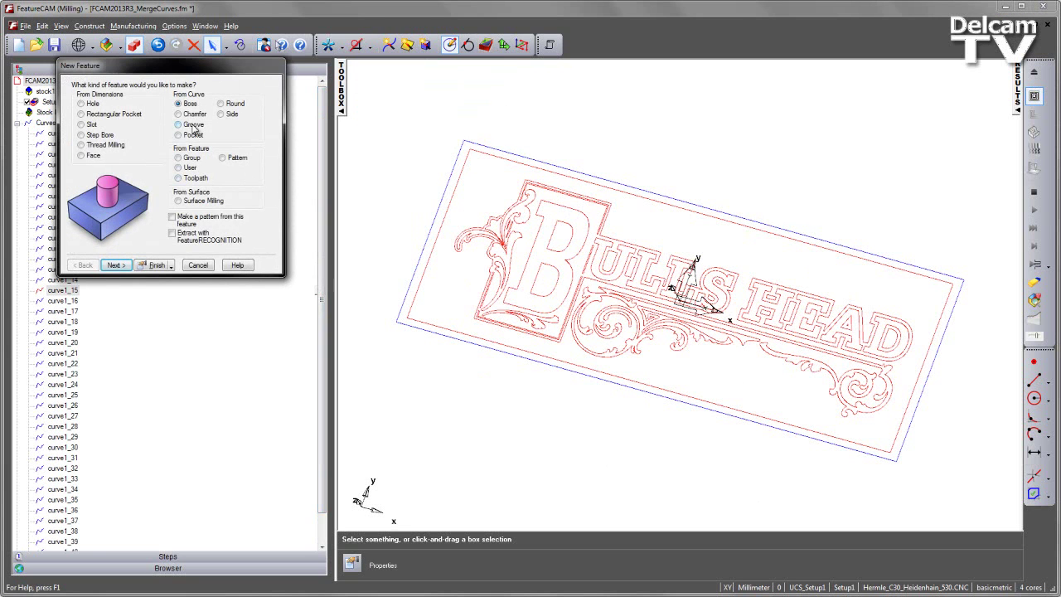
# Create groove1 along the selected inner curves with zero Z offset and 1 mm depth
pyautogui.click(194, 126)
pyautogui.click(116, 265)
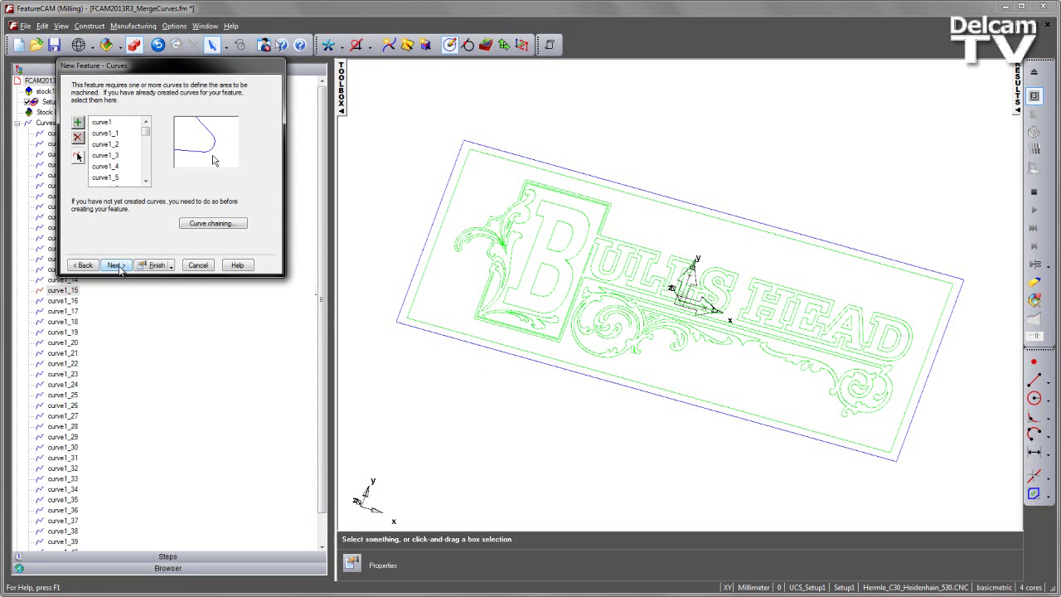
pyautogui.click(120, 266)
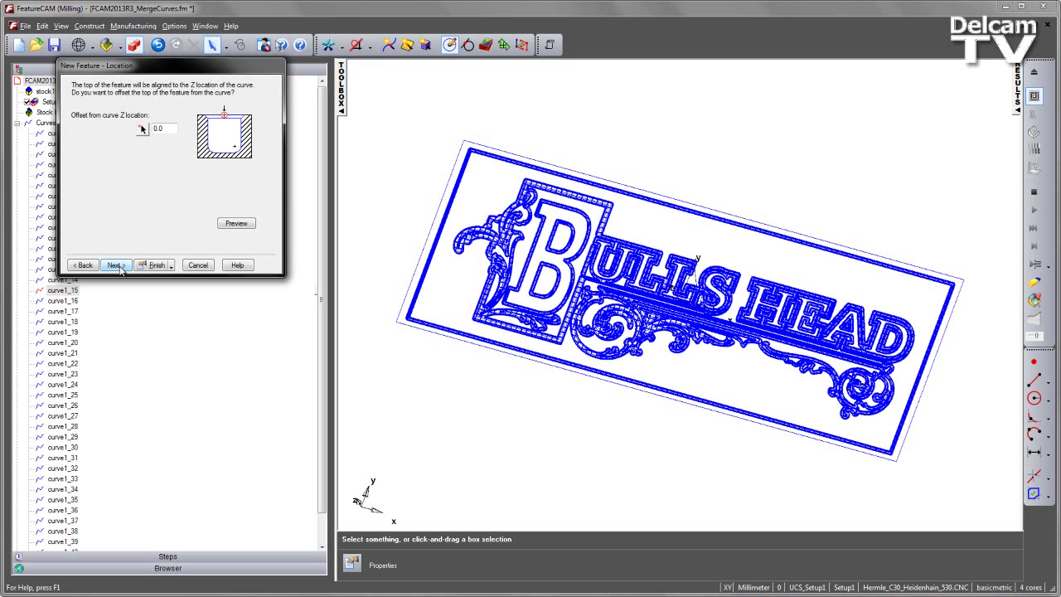
pyautogui.click(116, 265)
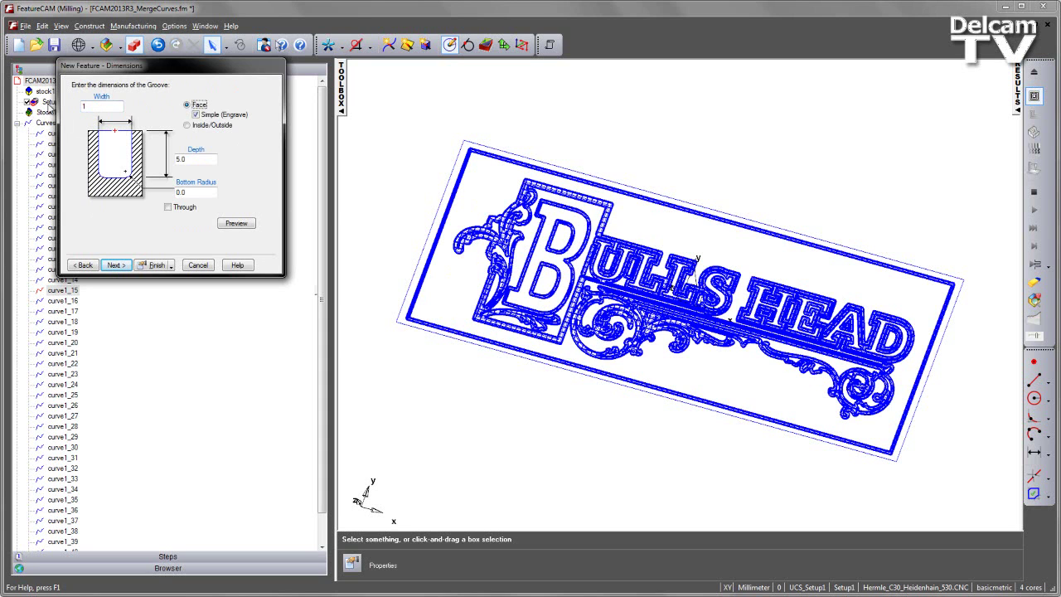
pyautogui.press('Tab')
pyautogui.write('1')
pyautogui.press('Tab')
pyautogui.click(119, 266)
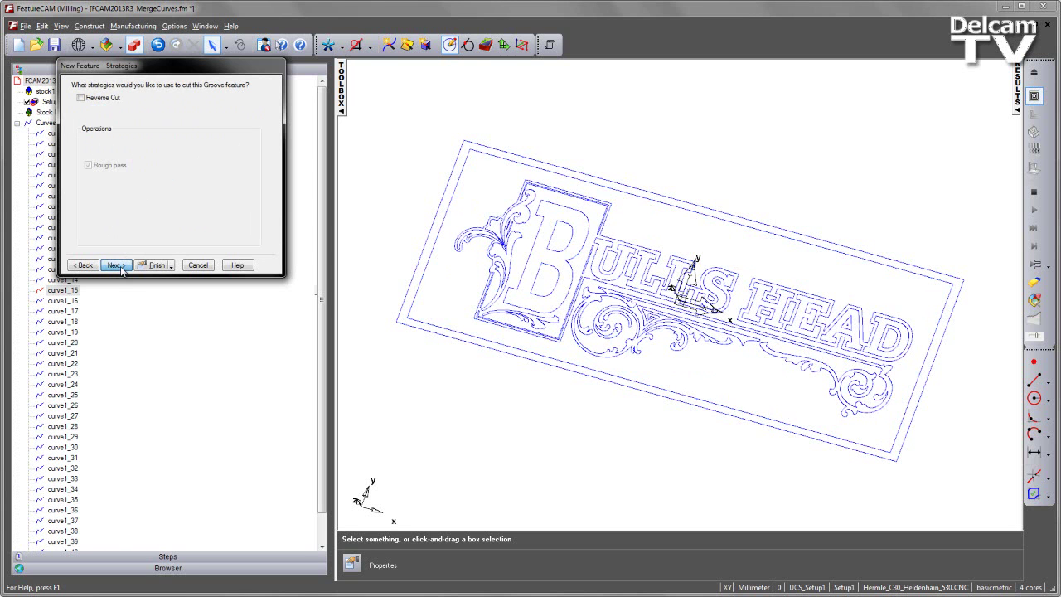
pyautogui.click(120, 266)
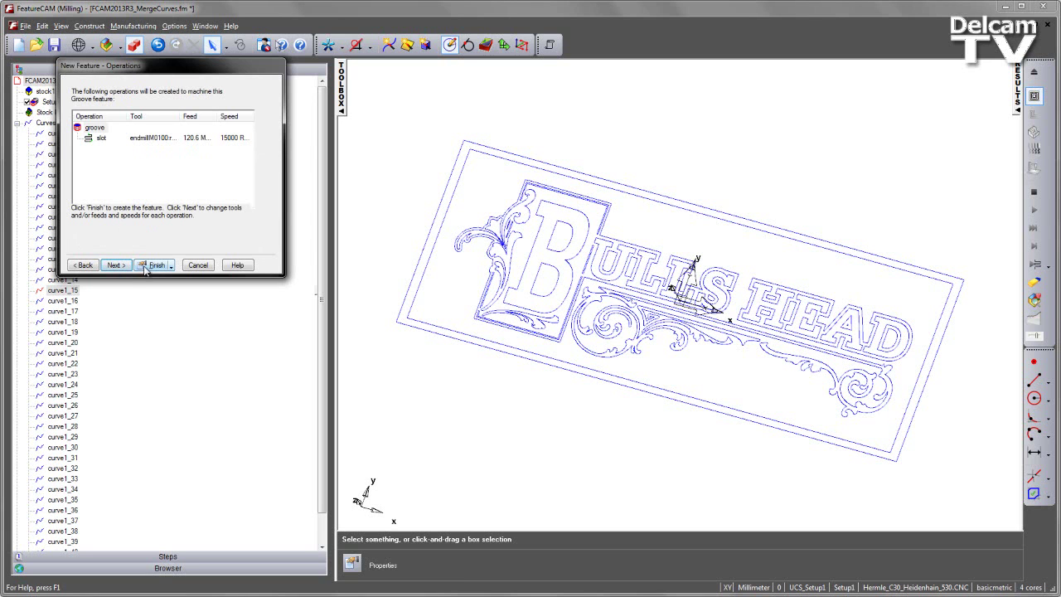
pyautogui.click(145, 266)
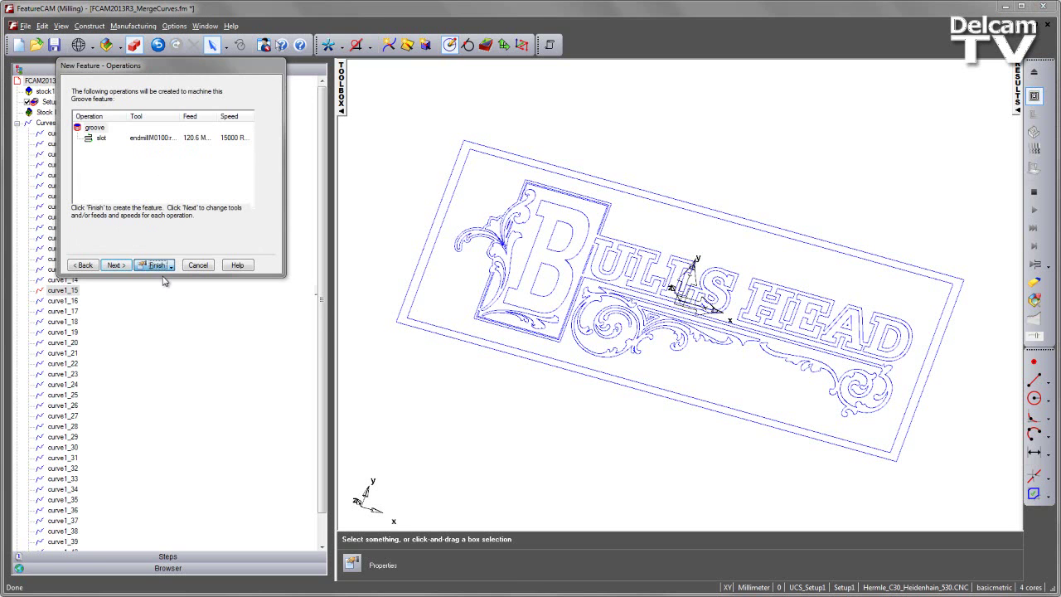
pyautogui.click(156, 265)
pyautogui.click(193, 322)
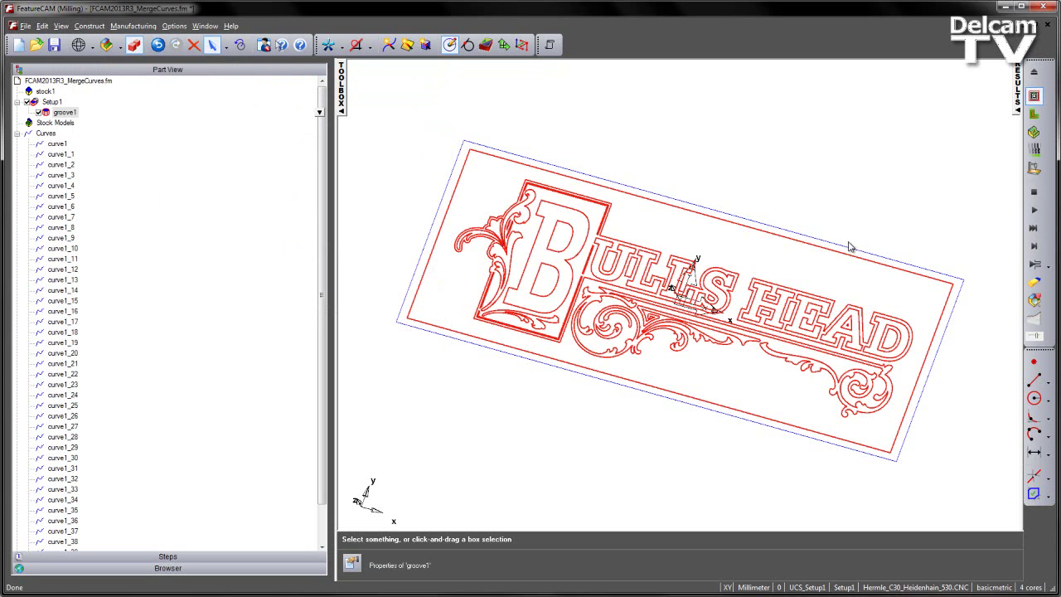
# Create chamfer1 on the outer border, reversed side, 5 mm wide and 5 mm deep
pyautogui.hotkey('ctrl', 'a')
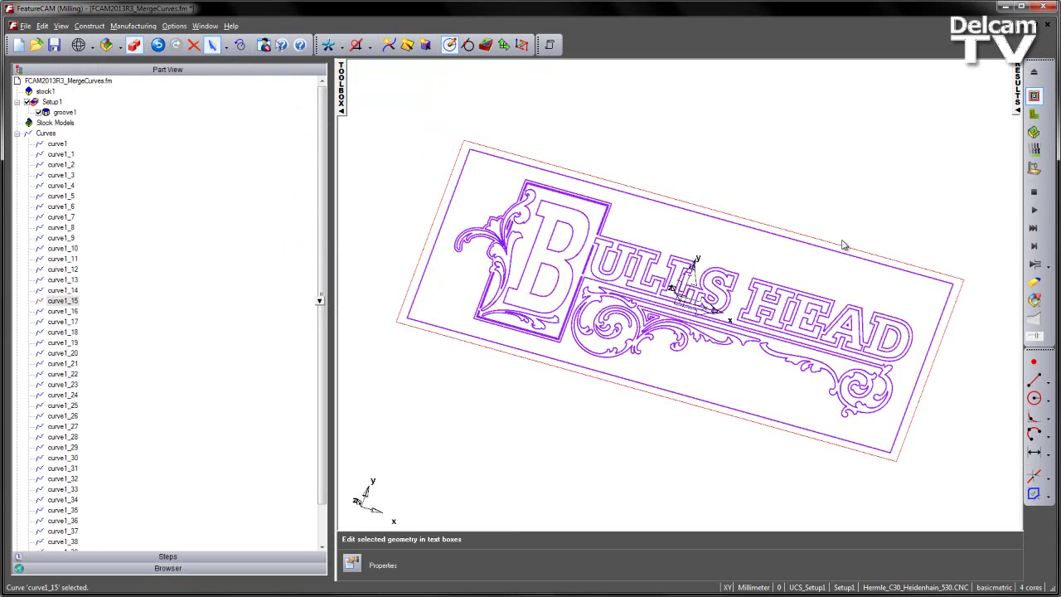
pyautogui.click(485, 44)
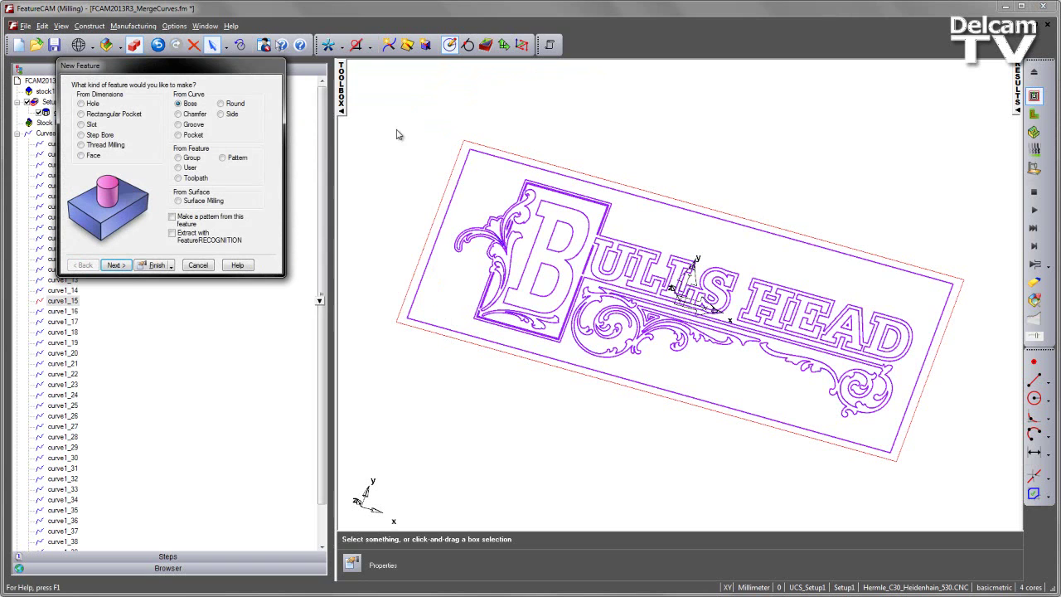
pyautogui.click(190, 123)
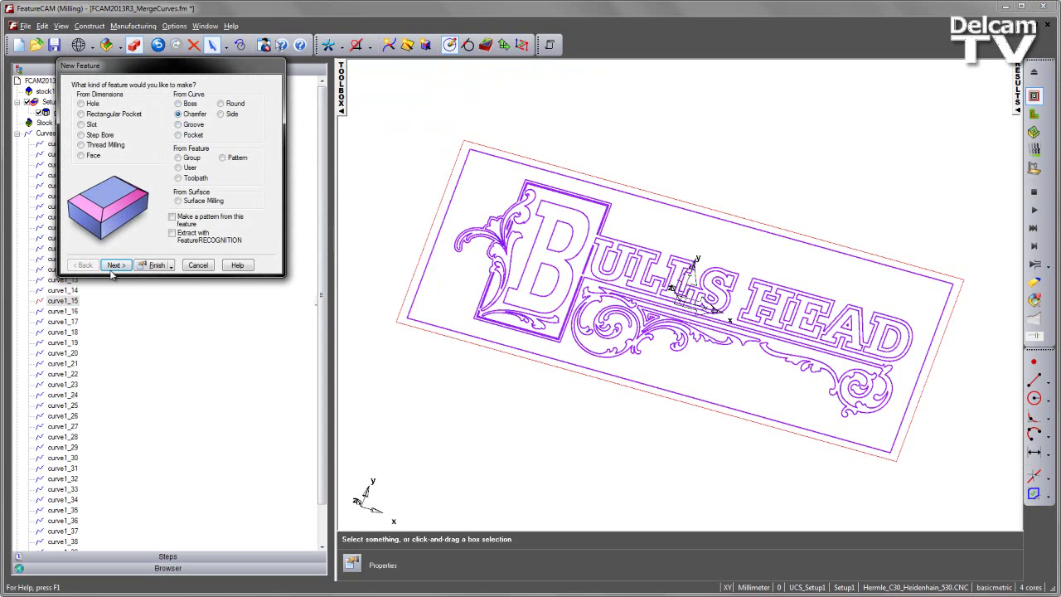
pyautogui.click(115, 265)
pyautogui.click(114, 266)
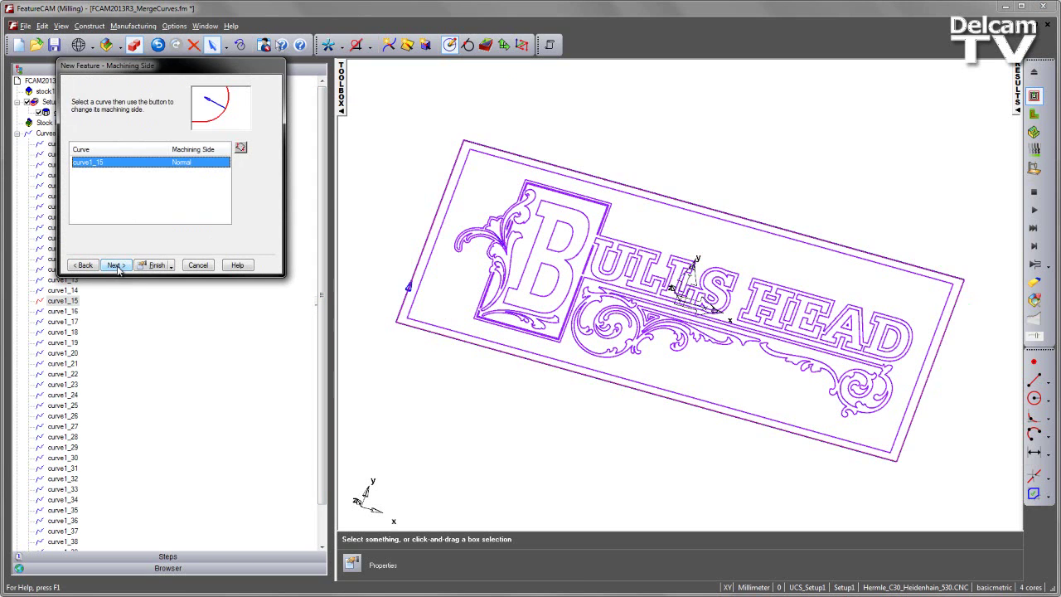
pyautogui.click(241, 148)
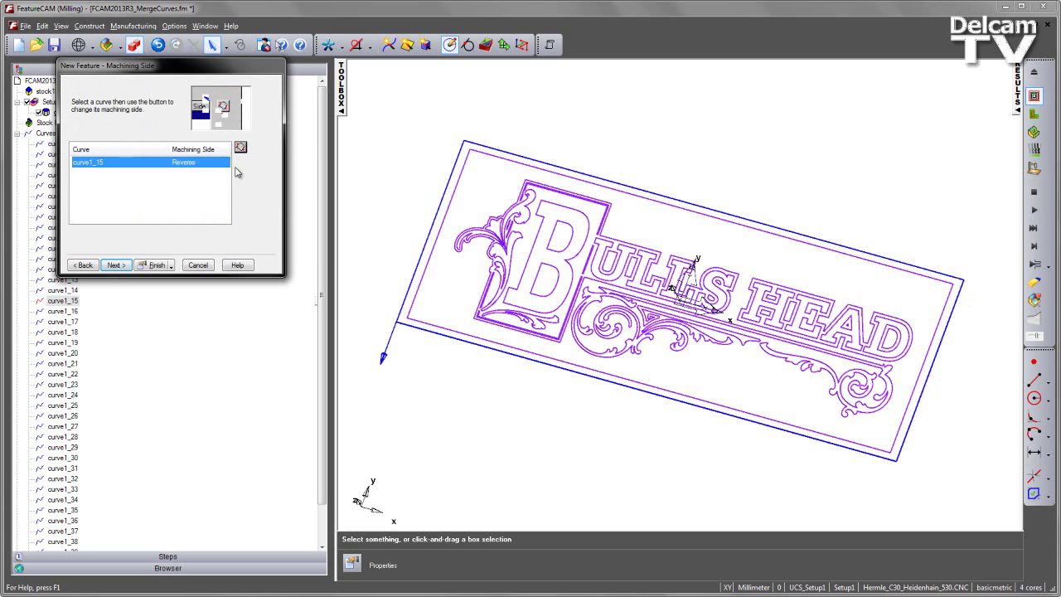
pyautogui.click(119, 265)
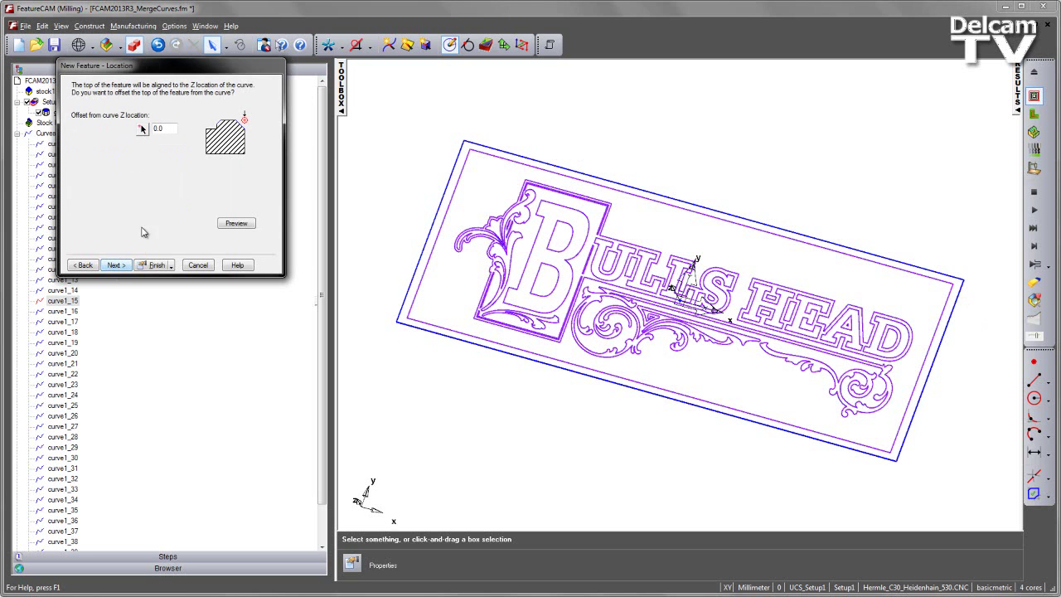
pyautogui.click(115, 266)
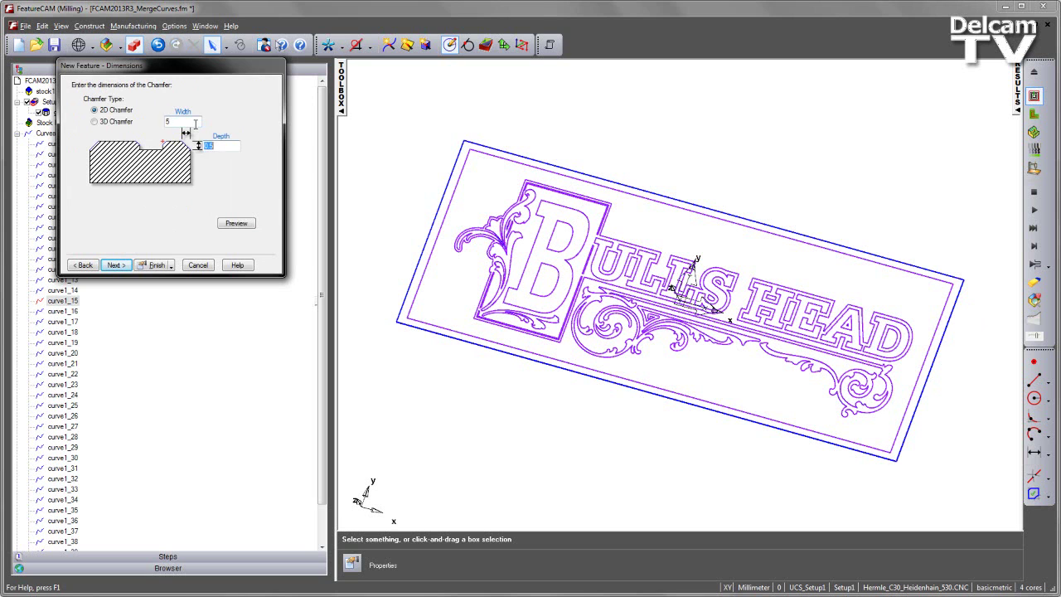
pyautogui.click(236, 224)
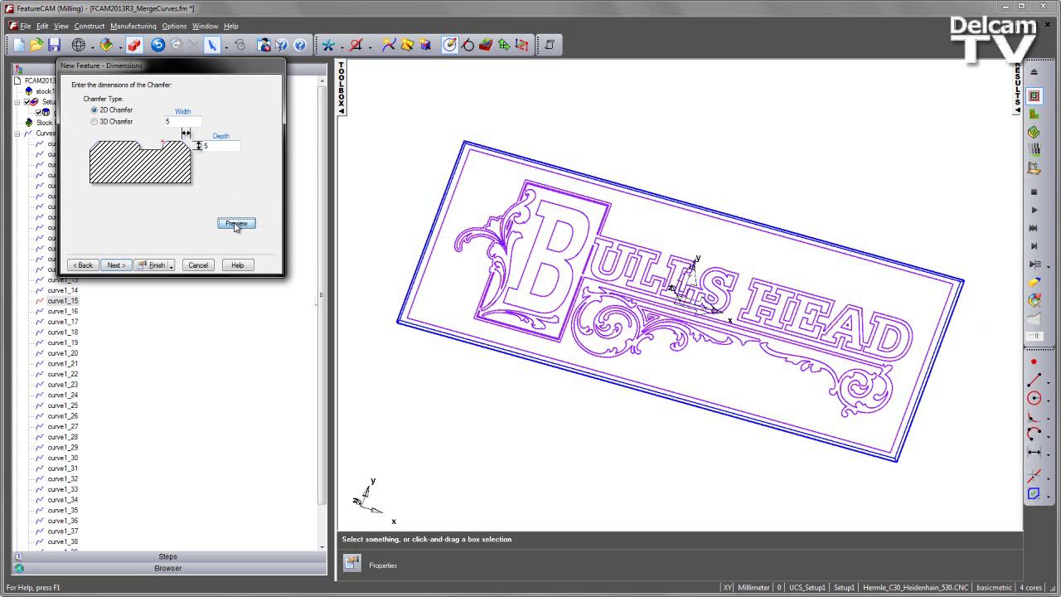
pyautogui.click(115, 265)
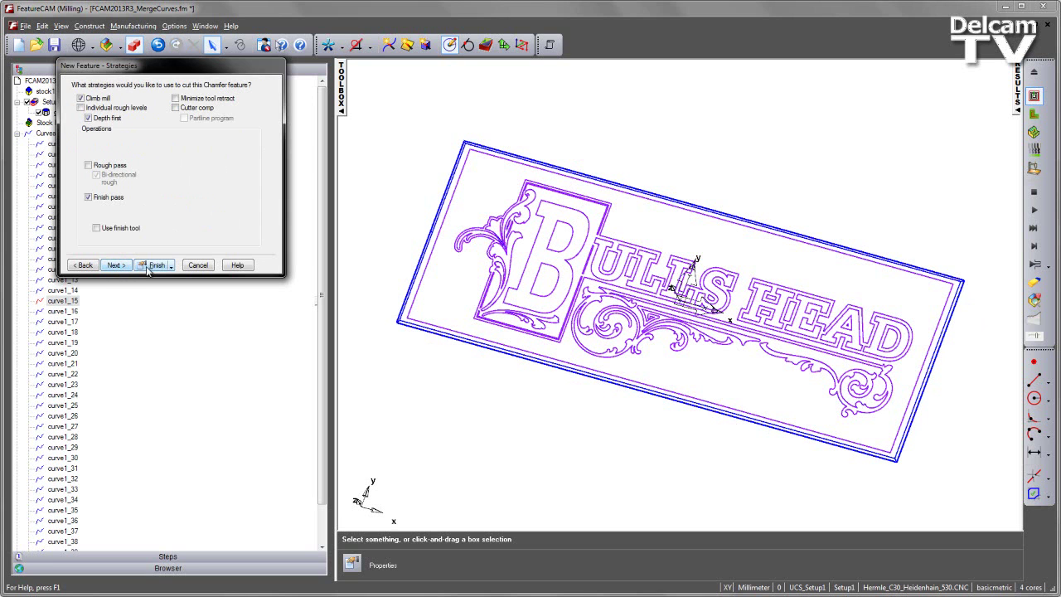
pyautogui.click(156, 266)
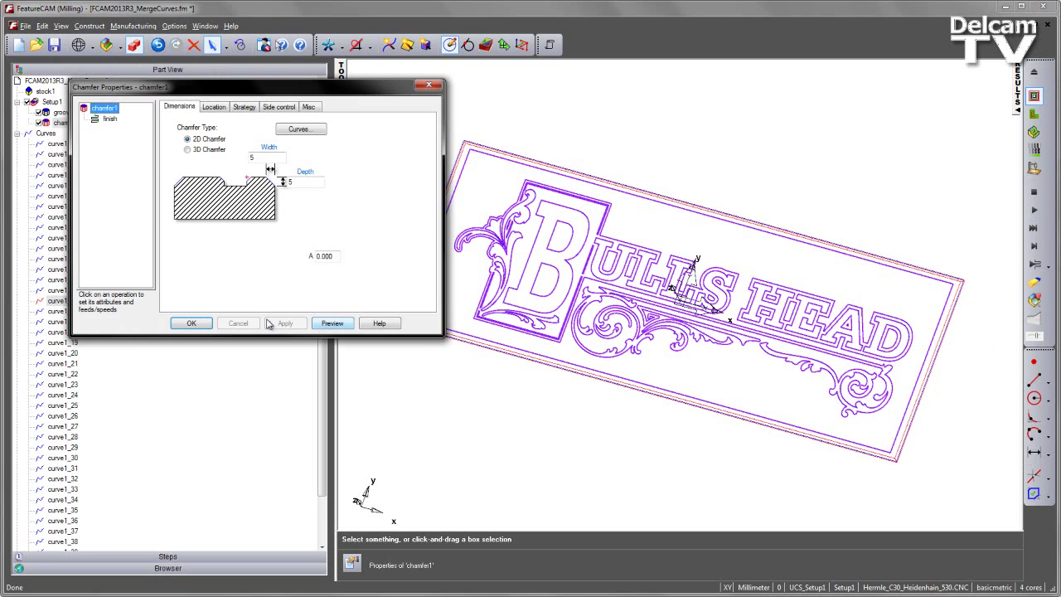
pyautogui.click(193, 323)
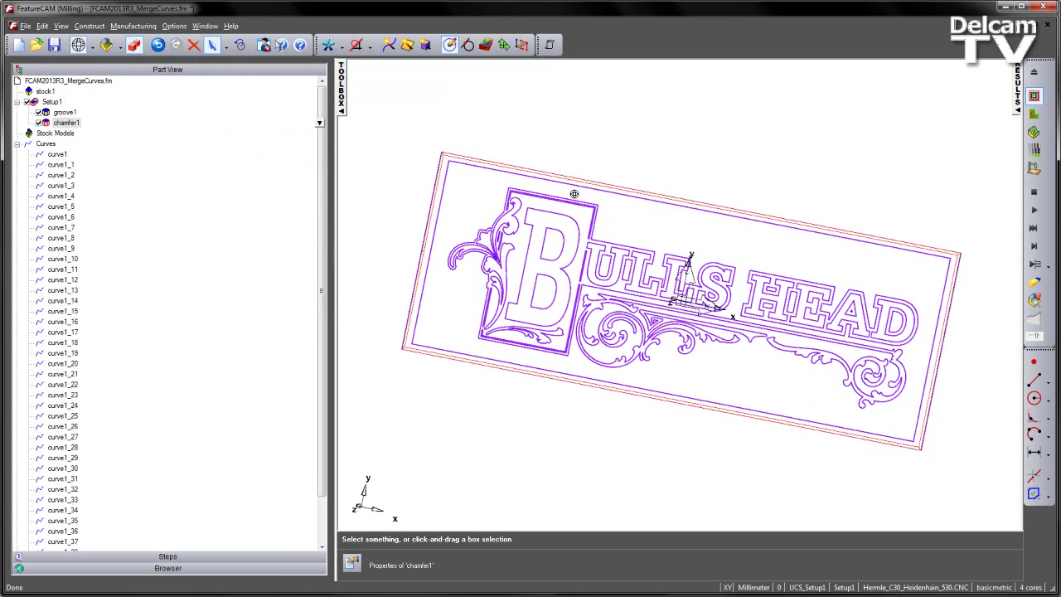
# Play the 3D machining simulation of groove1 and chamfer1
pyautogui.click(1034, 132)
pyautogui.click(1033, 210)
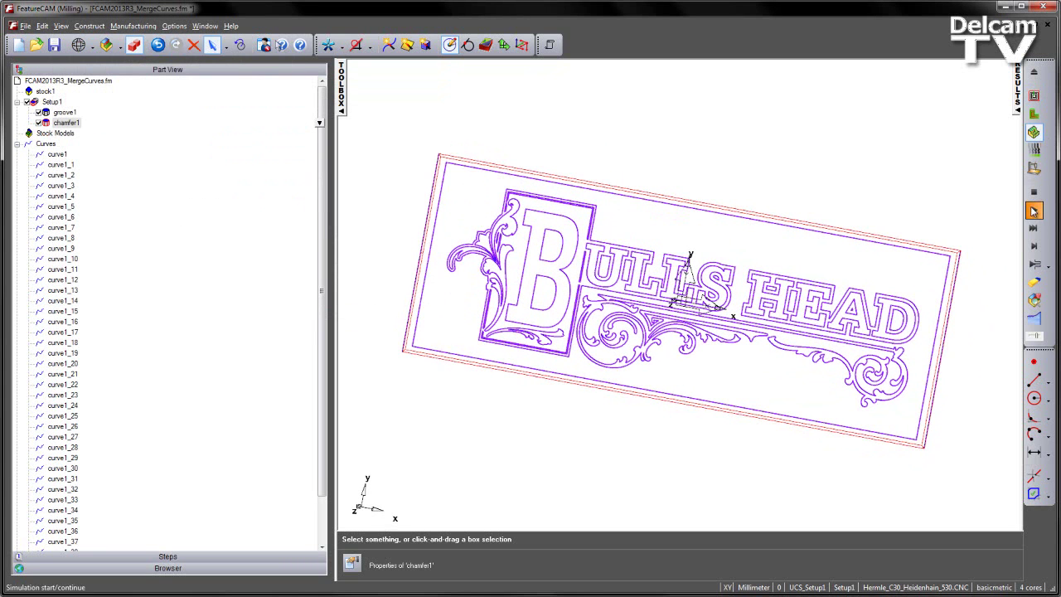